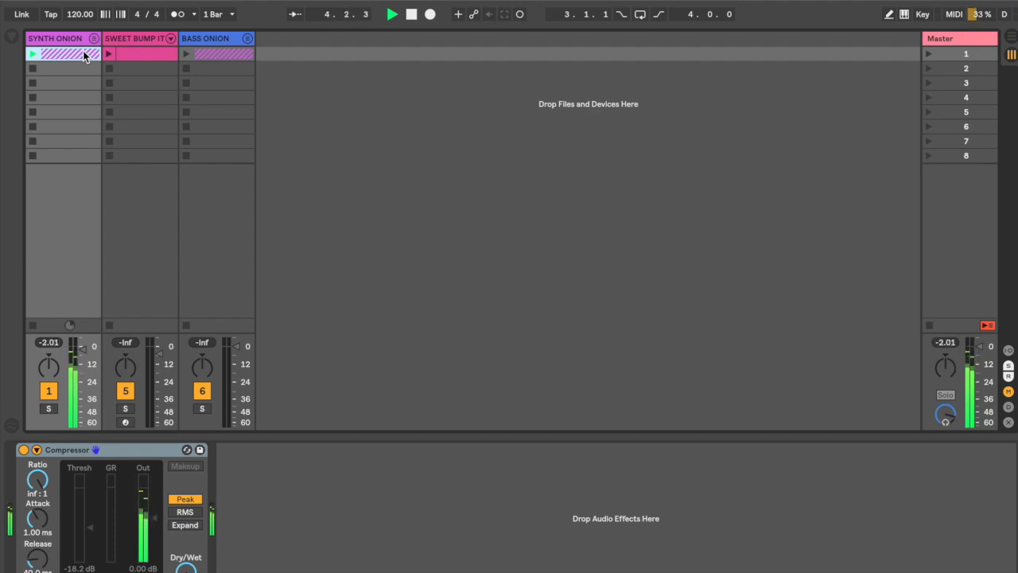
# Unfold the SYNTH ONION group and audition Layer 1, Layer 2 and Layer 3 in solo, one after another
pyautogui.press('space')
pyautogui.click(94, 39)
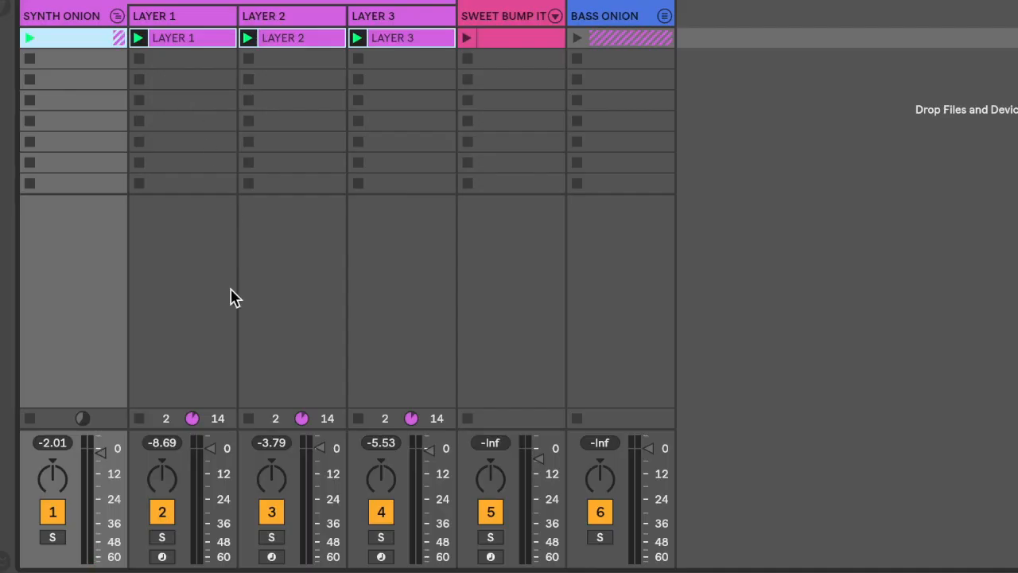
pyautogui.click(163, 538)
pyautogui.press('space')
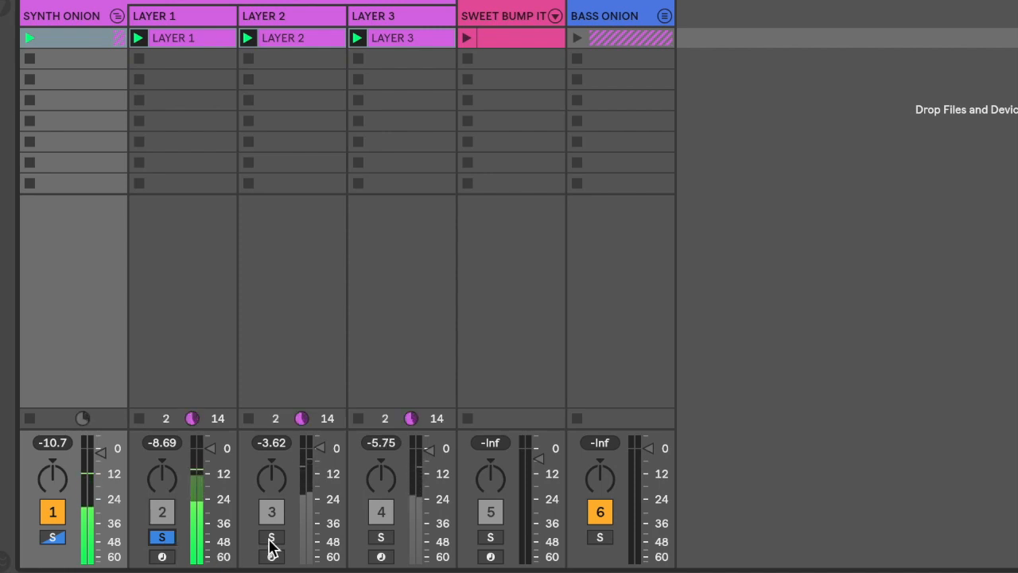
pyautogui.click(271, 538)
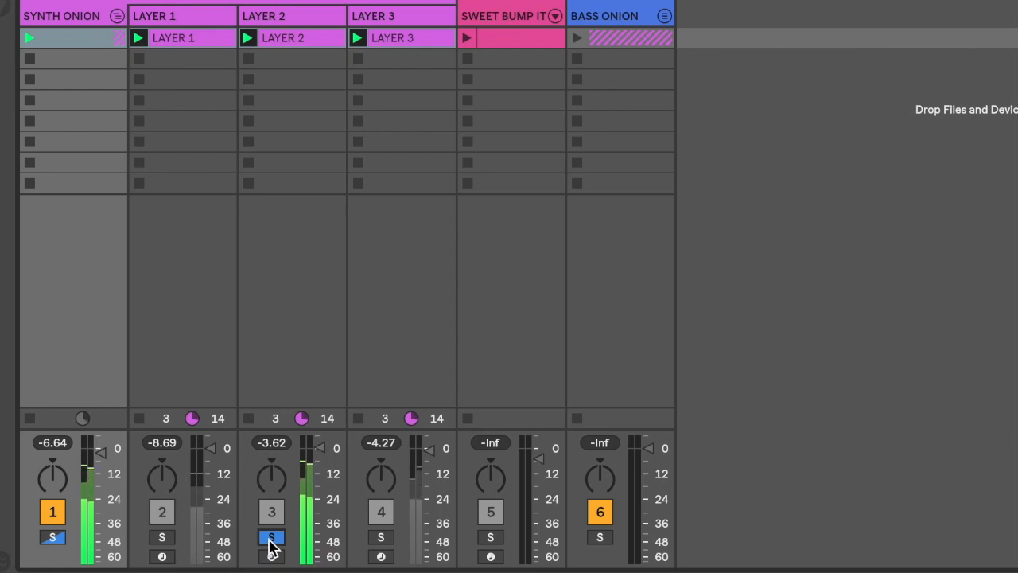
pyautogui.click(381, 538)
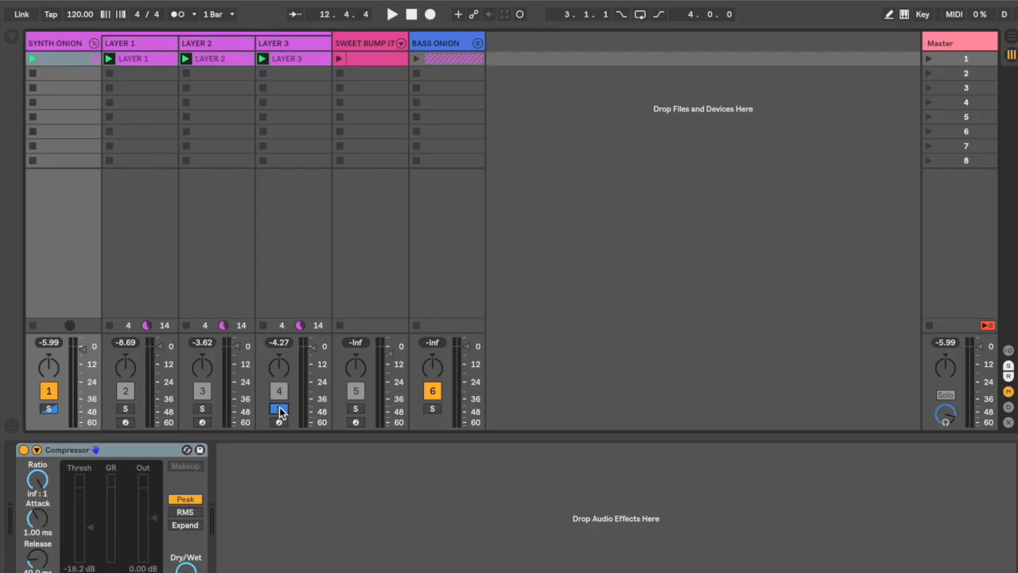
pyautogui.click(279, 410)
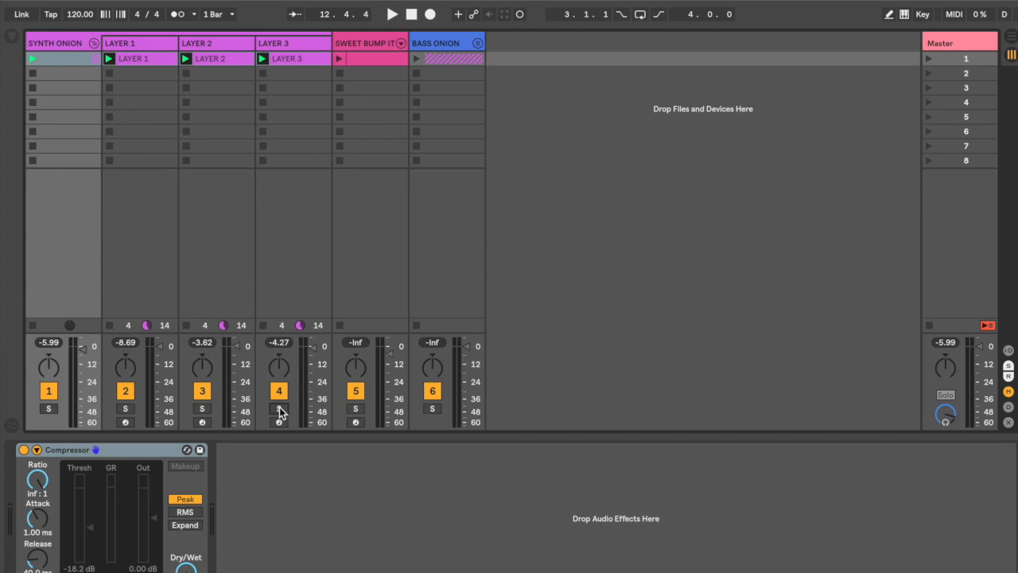
# Set the Semi value of oscillator 1 to 12 st in Layer 3's Wavetable
pyautogui.click(280, 394)
pyautogui.click(294, 61)
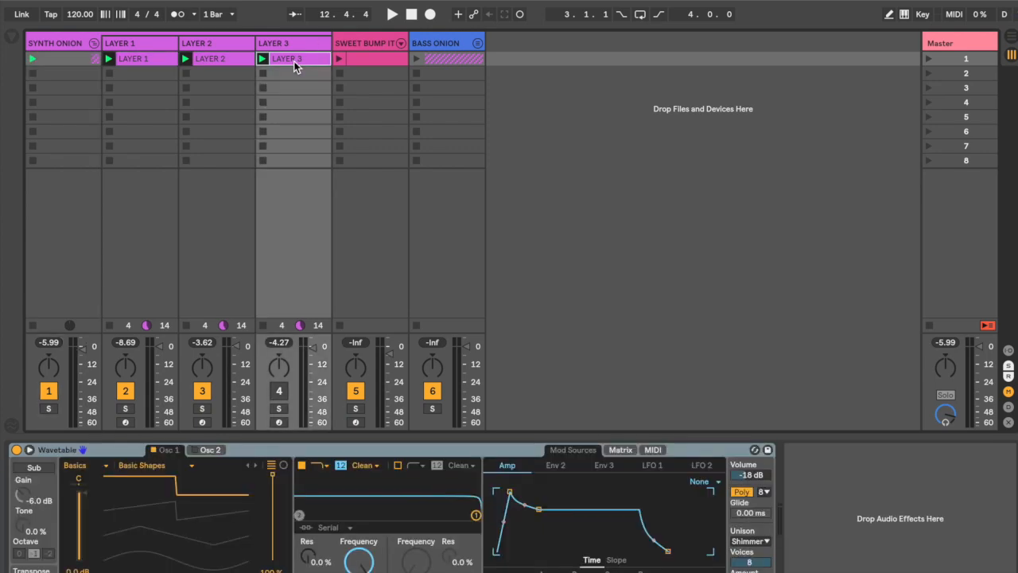
pyautogui.click(280, 392)
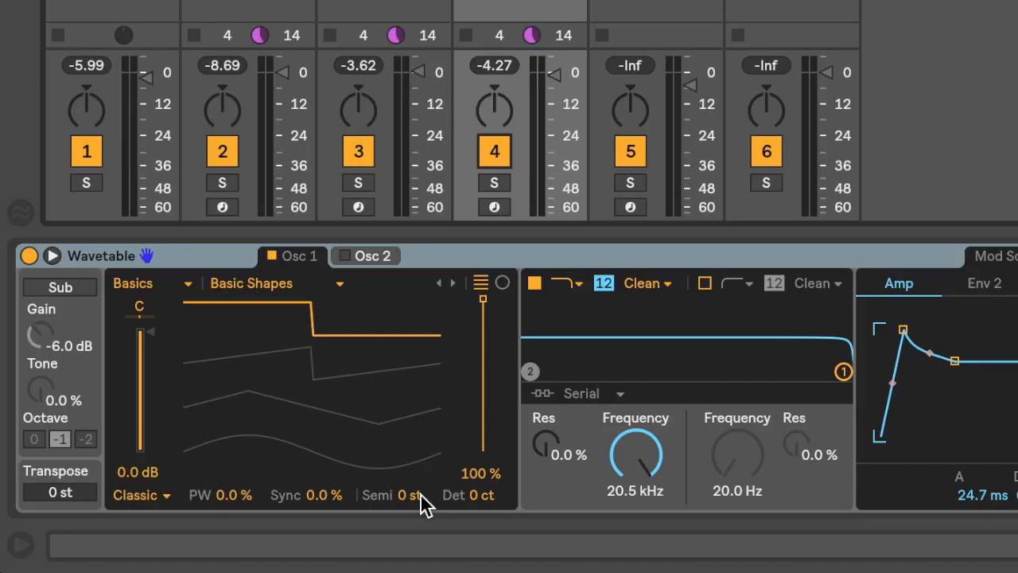
pyautogui.click(414, 497)
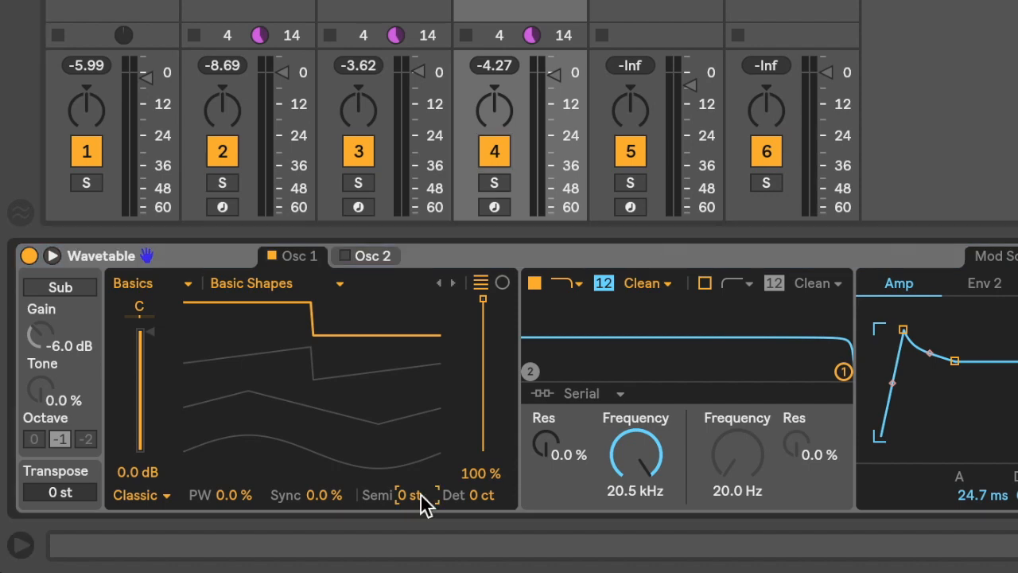
pyautogui.press('Return')
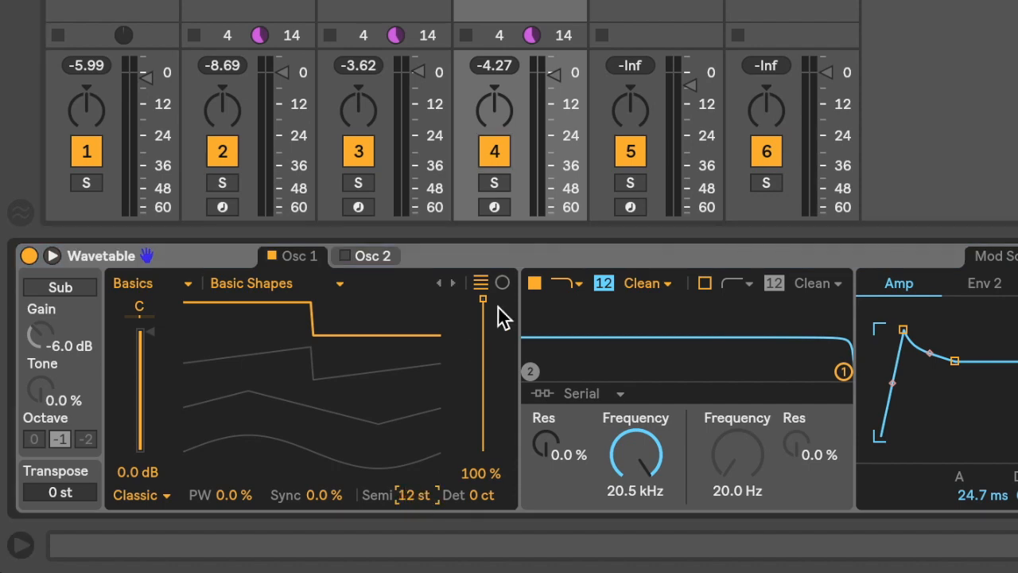
# Play the layered synth and compare Layer 2 with Layer 3 in solo
pyautogui.press('space')
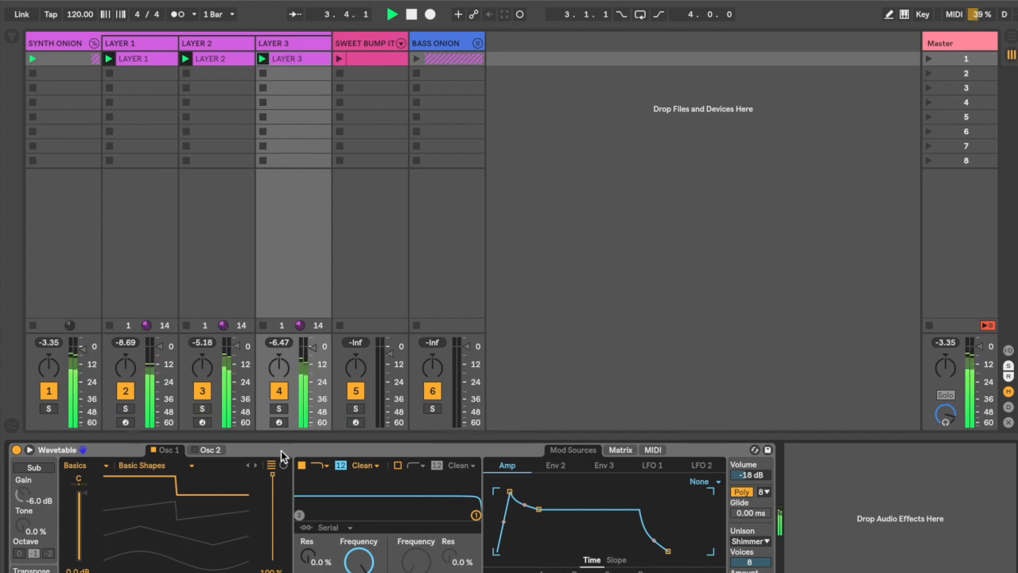
pyautogui.click(206, 409)
pyautogui.click(279, 409)
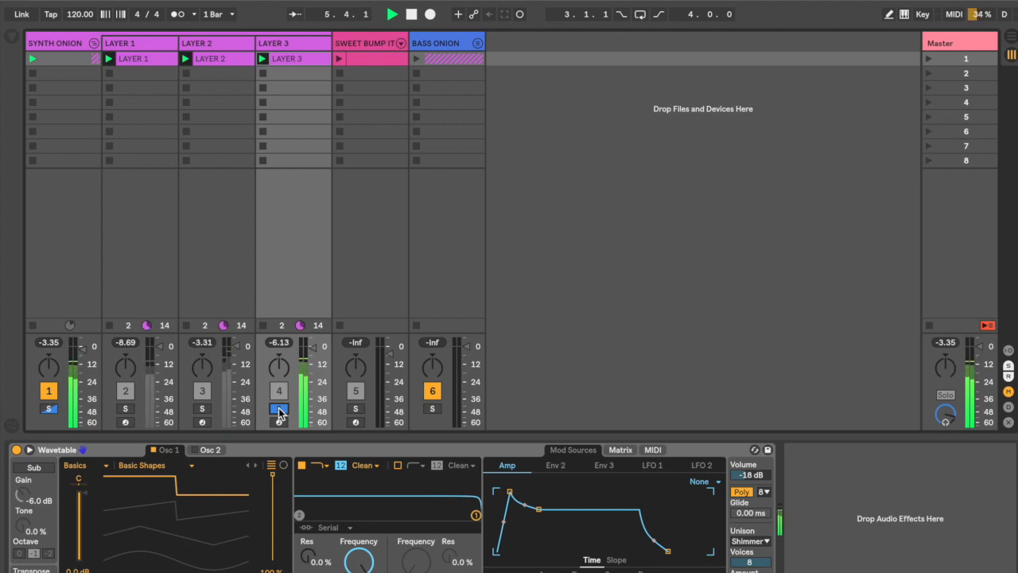
pyautogui.press('space')
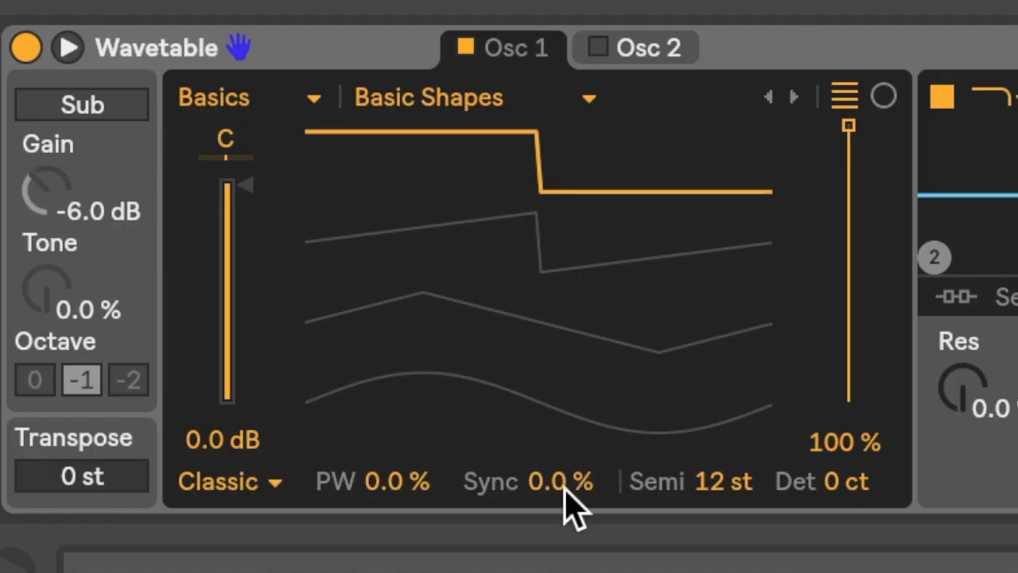
# Raise the Sync amount of oscillator 1 to 42 % in Layer 3's Wavetable
pyautogui.click(563, 486)
pyautogui.moveTo(564, 486); pyautogui.dragTo(564, 453)
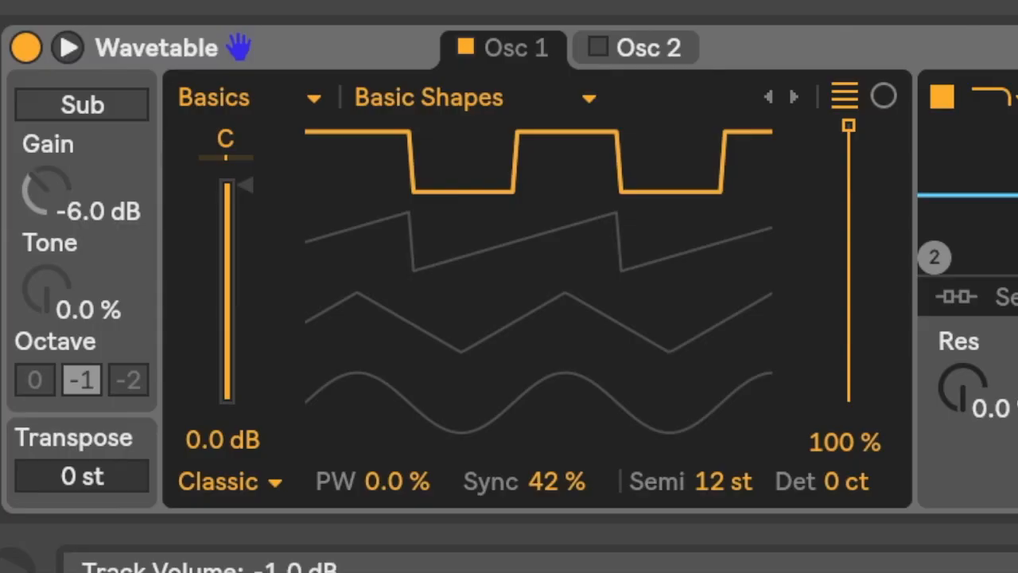
pyautogui.moveTo(586, 482)
pyautogui.mouseDown()
pyautogui.moveTo(587, 470)
pyautogui.moveTo(586, 483)
pyautogui.mouseUp()
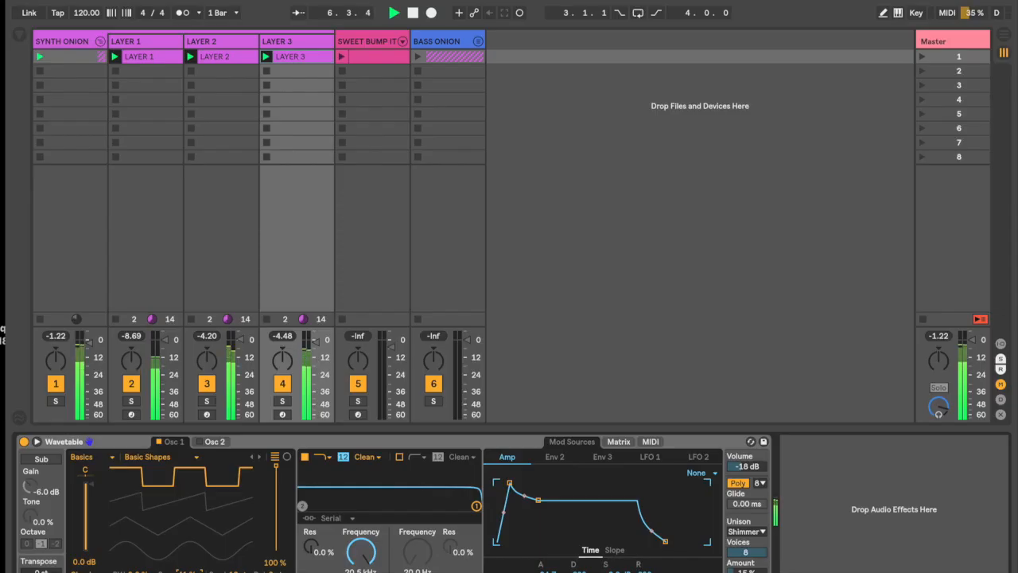
# Set the wavetable position of oscillator 1 to 75 % in Layer 2's Wavetable, checking the layer in solo and in the mix
pyautogui.click(206, 402)
pyautogui.click(230, 56)
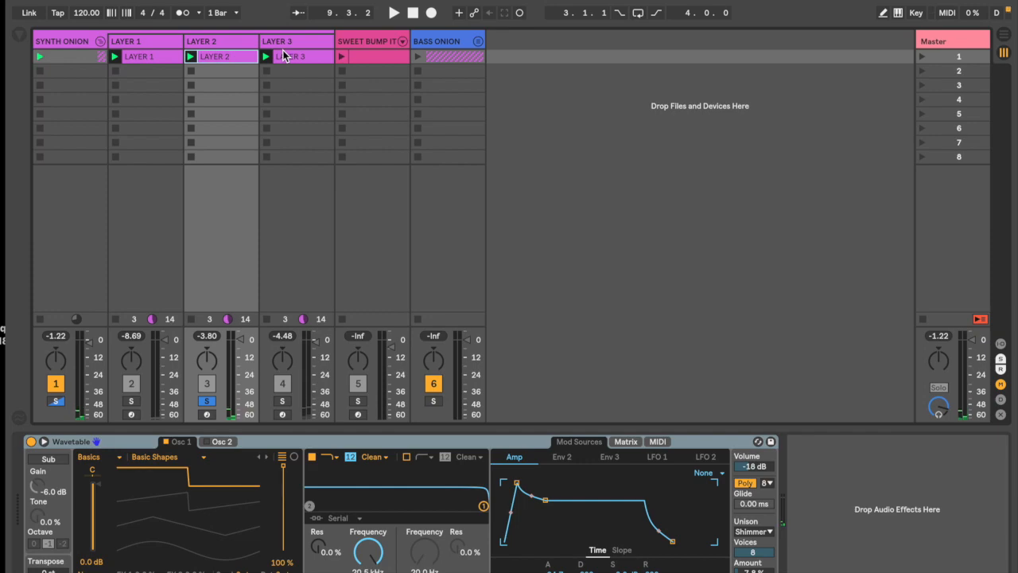
pyautogui.press('space')
pyautogui.moveTo(203, 492); pyautogui.dragTo(203, 515)
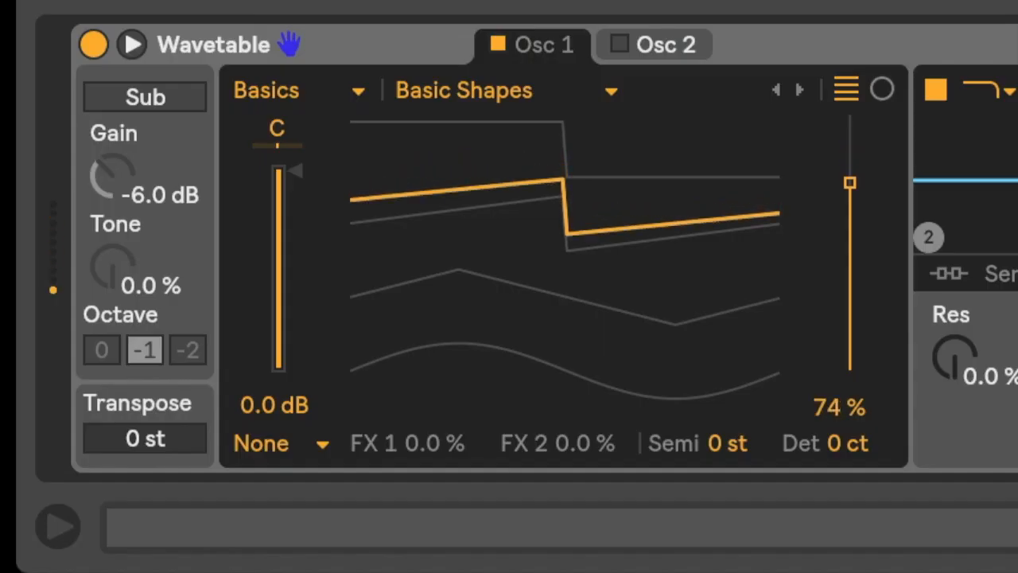
pyautogui.moveTo(849, 182); pyautogui.dragTo(849, 193)
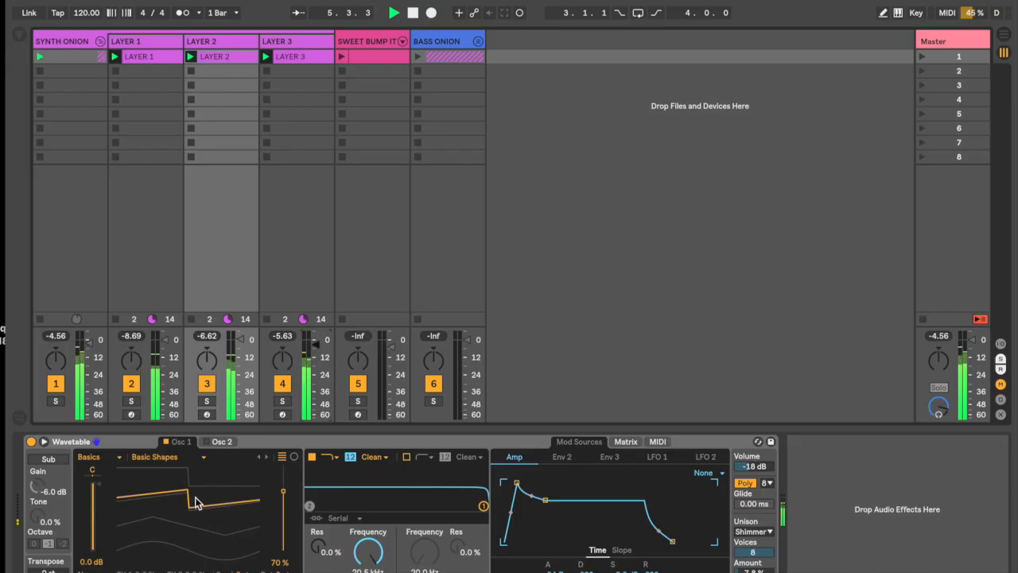
pyautogui.moveTo(197, 503); pyautogui.dragTo(124, 497)
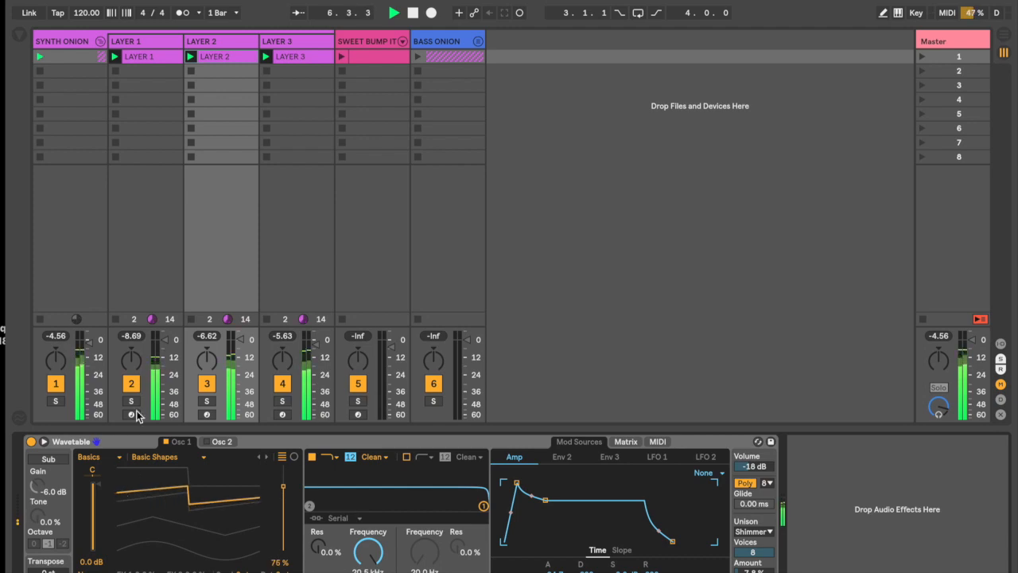
# Audition Layer 2, Layer 3 and Layer 1 in solo to compare the three synth sounds
pyautogui.click(207, 401)
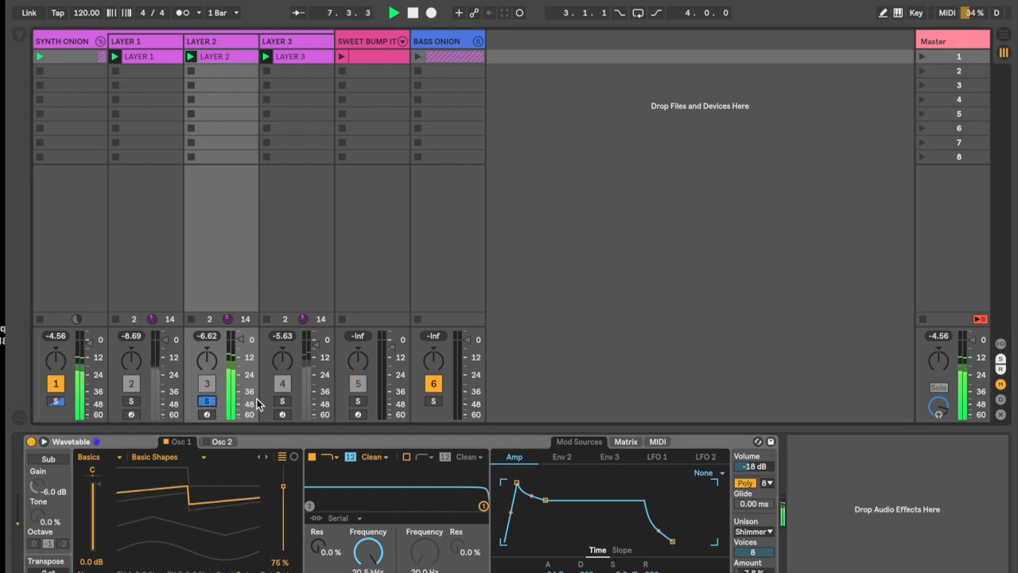
pyautogui.click(282, 402)
pyautogui.click(283, 402)
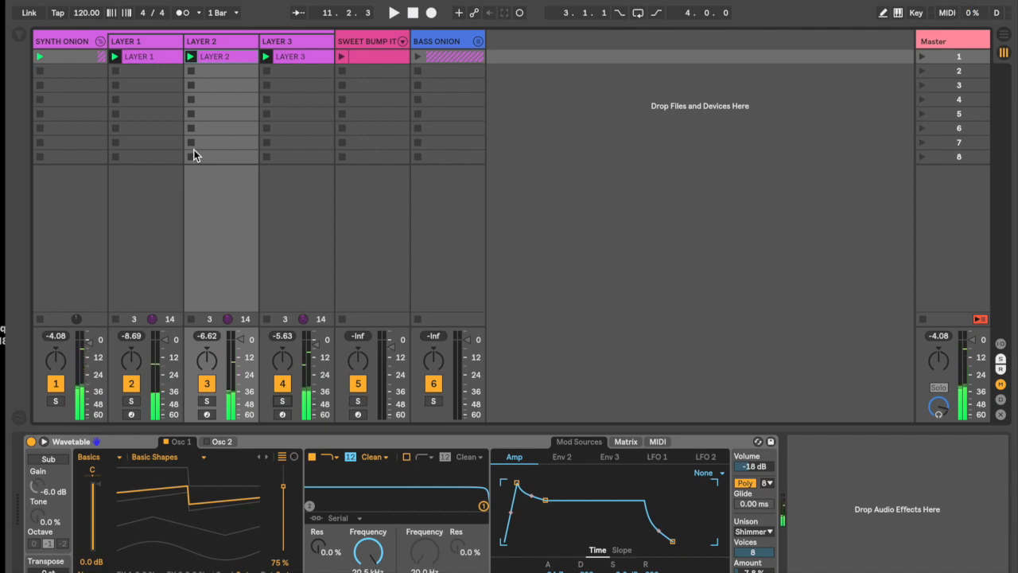
pyautogui.click(139, 57)
pyautogui.click(132, 402)
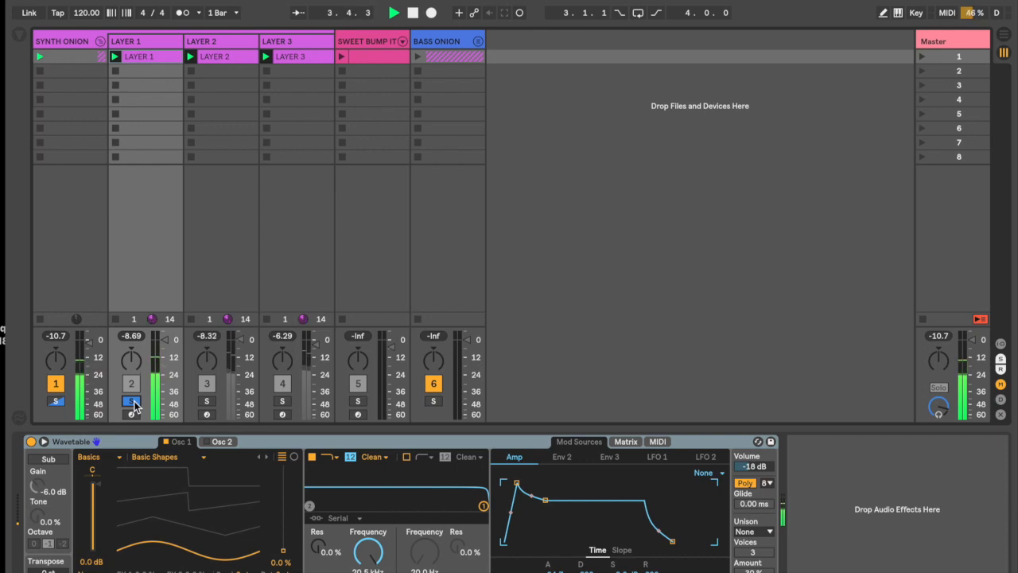
pyautogui.press('space')
pyautogui.click(132, 402)
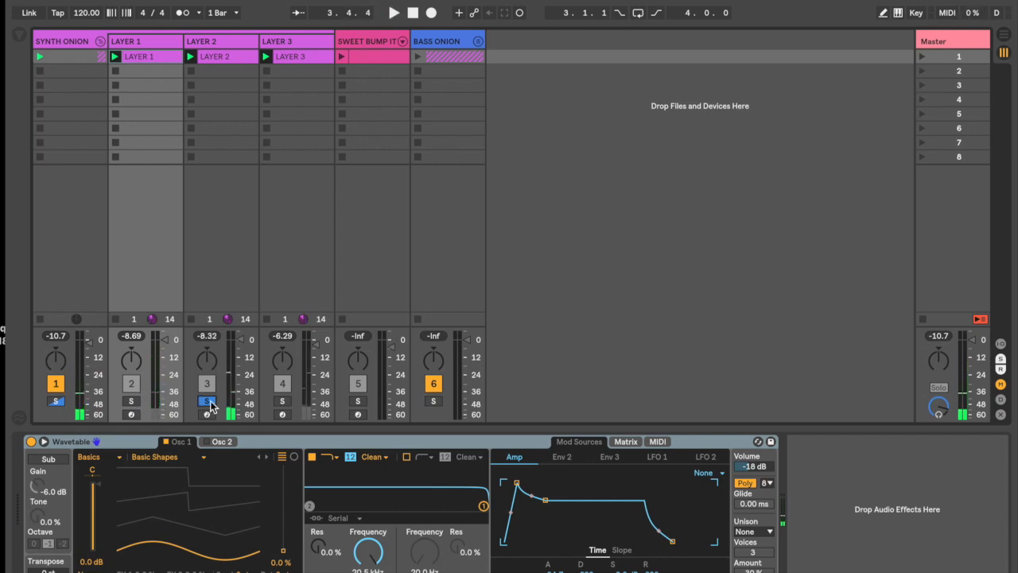
# Add an EQ Eight after Layer 2's Wavetable and change band 1 to a low-cut filter
pyautogui.click(226, 58)
pyautogui.click(19, 37)
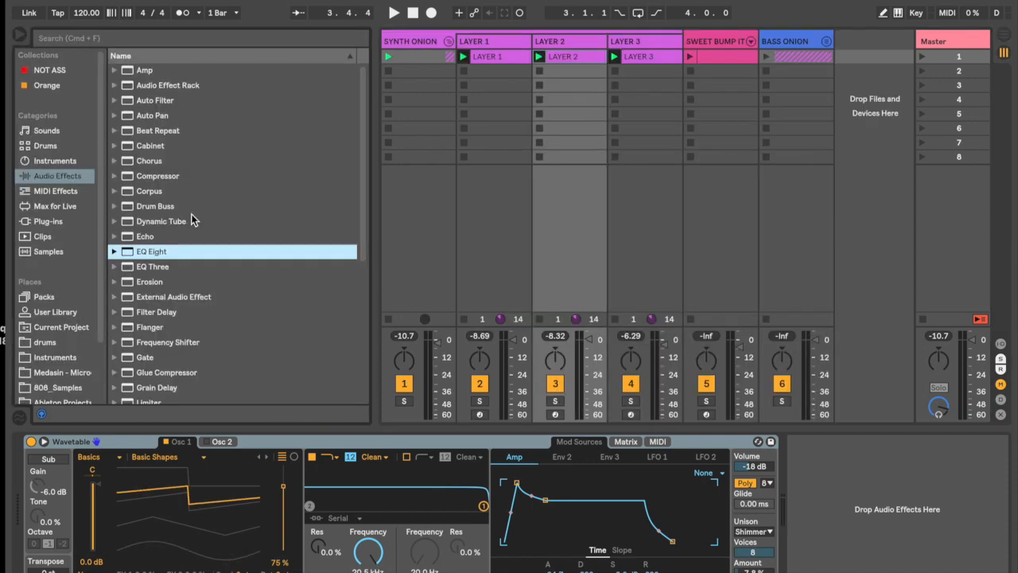
pyautogui.moveTo(164, 251); pyautogui.dragTo(675, 475)
pyautogui.click(673, 565)
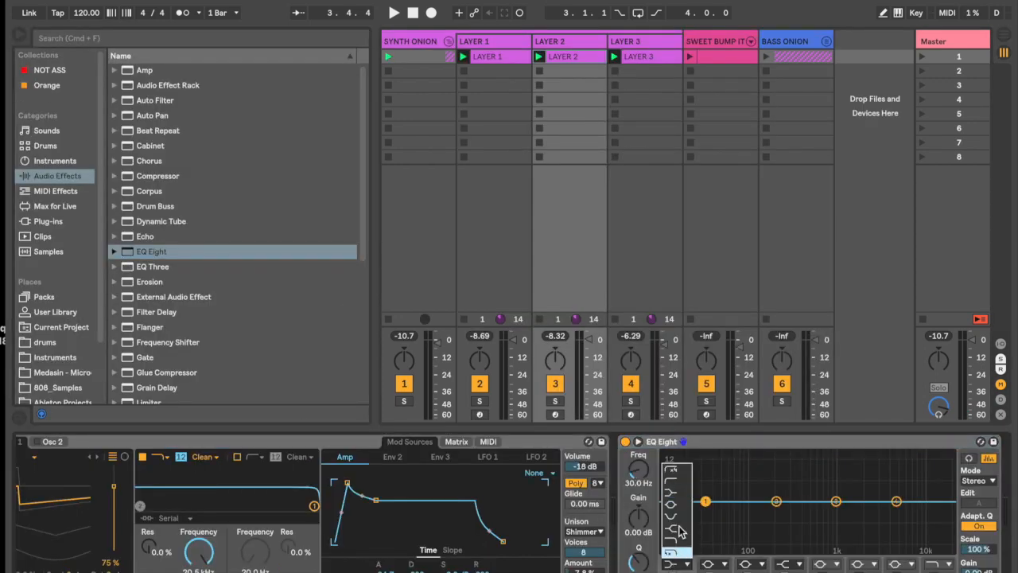
pyautogui.click(672, 485)
# Raise the low-cut frequency of EQ Eight band 1 on Layer 2 to 199 Hz while playing the layer in solo
pyautogui.press('space')
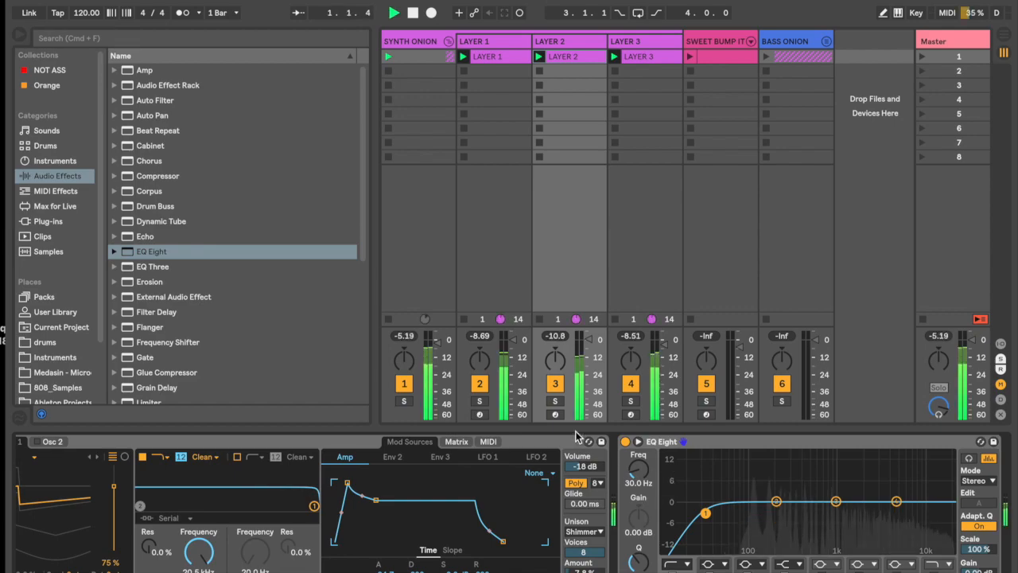
pyautogui.click(555, 401)
pyautogui.moveTo(639, 471); pyautogui.dragTo(639, 442)
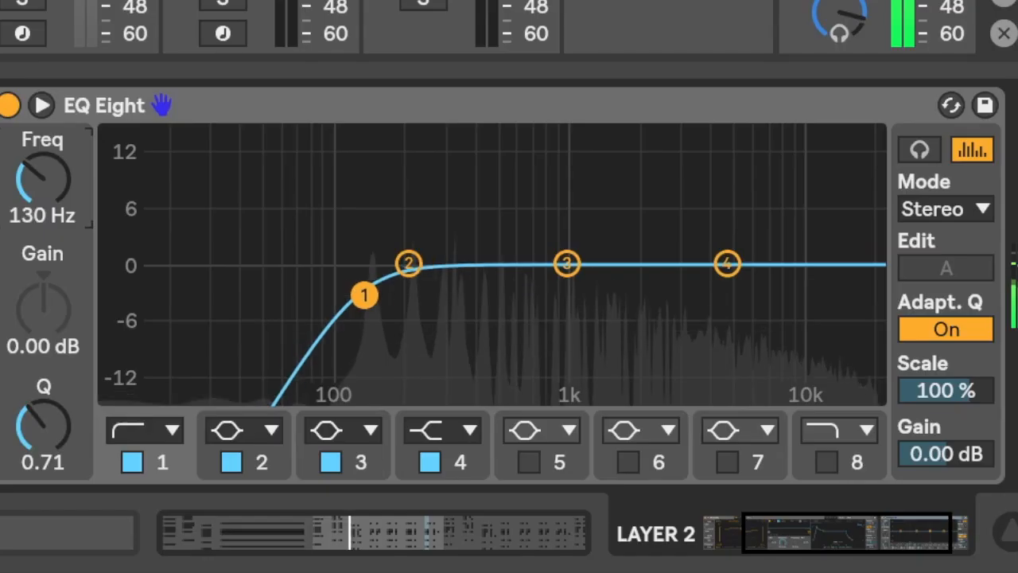
pyautogui.moveTo(43, 179)
pyautogui.mouseDown()
pyautogui.moveTo(44, 146)
pyautogui.moveTo(44, 160)
pyautogui.mouseUp()
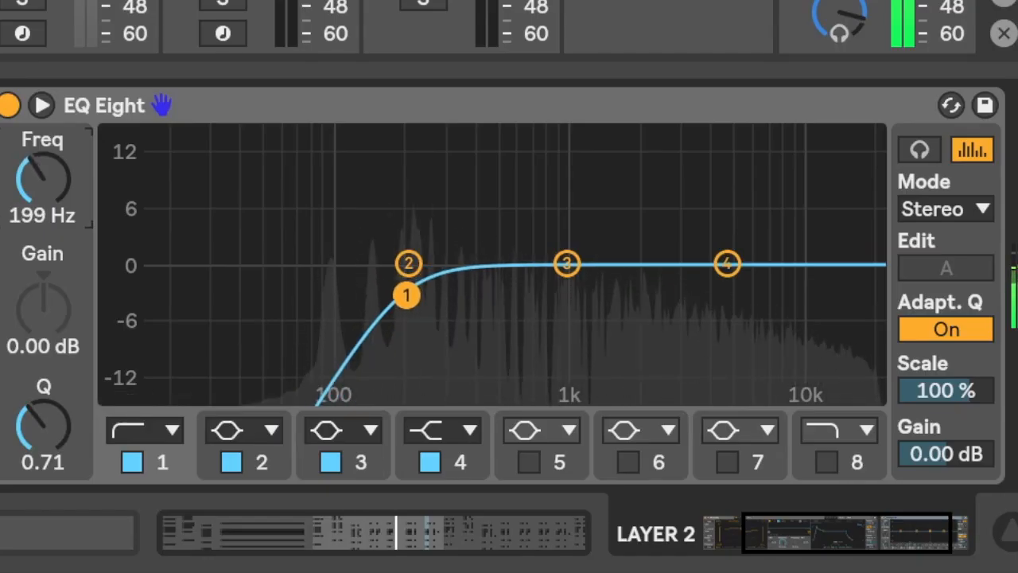
# Put a copy of Layer 2's EQ Eight on Layer 3 and raise its band 1 low-cut frequency to 563 Hz
pyautogui.click(191, 108)
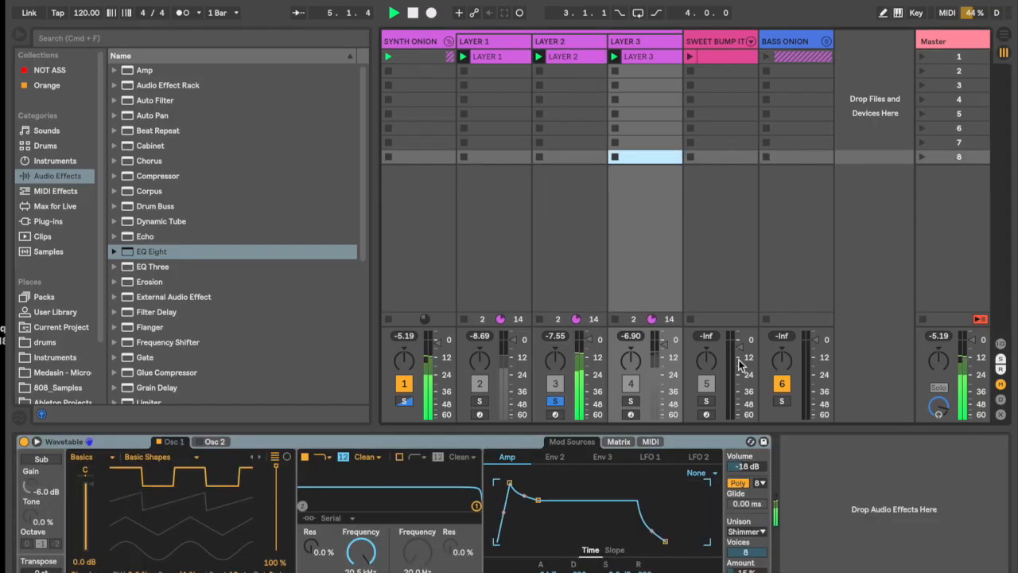
pyautogui.click(633, 401)
pyautogui.moveTo(639, 470); pyautogui.dragTo(638, 450)
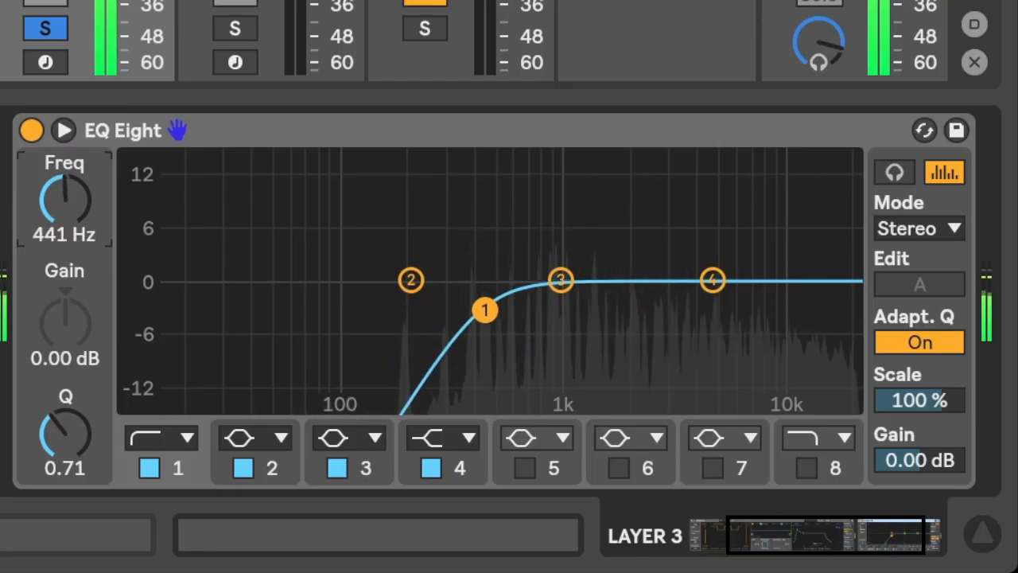
pyautogui.moveTo(65, 199); pyautogui.dragTo(65, 185)
# Lower the high-shelf band 4 of Layer 2's EQ Eight to -3.10 dB at 4.84 kHz
pyautogui.click(554, 401)
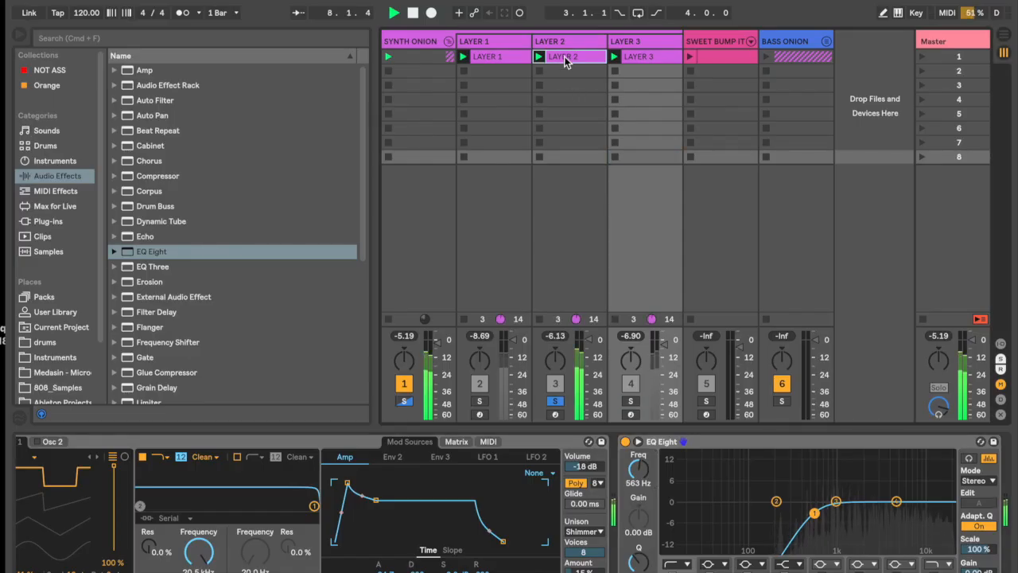
pyautogui.click(564, 56)
pyautogui.moveTo(897, 501); pyautogui.dragTo(895, 512)
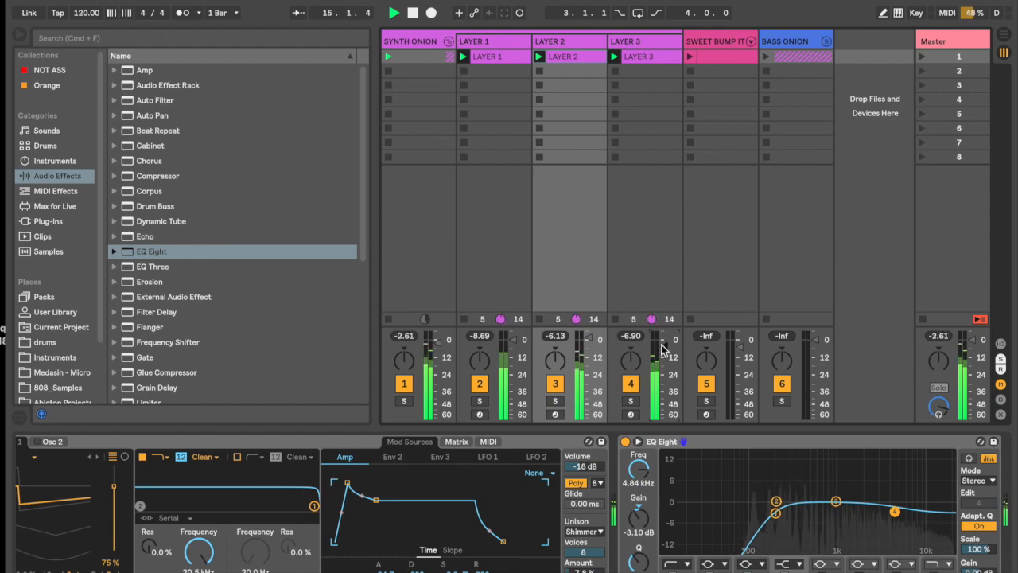
# Launch the first clip on the SWEET BUMP IT track and unmute the KICKLAYER pad in its Drum Rack
pyautogui.click(690, 56)
pyautogui.click(720, 63)
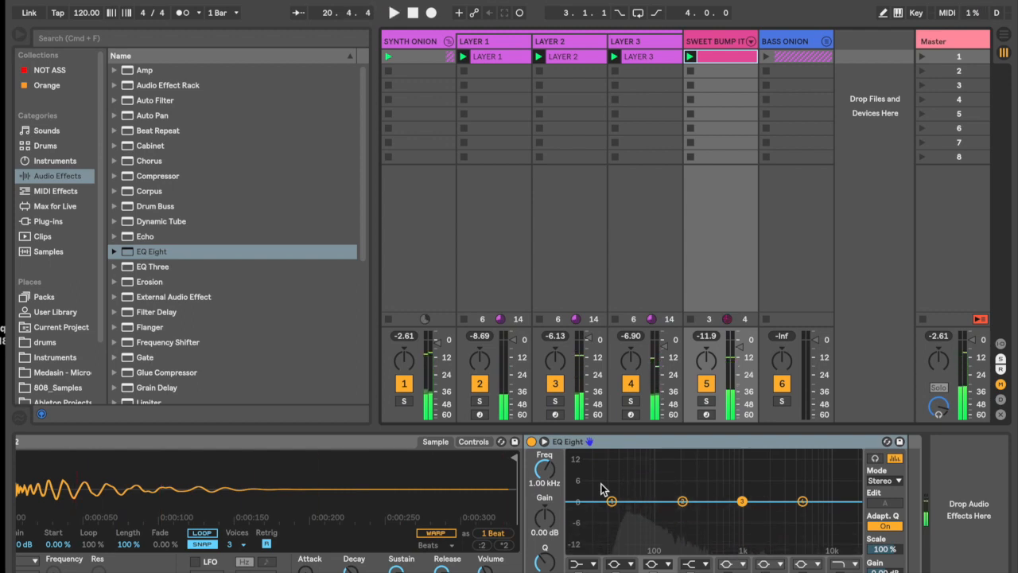
pyautogui.hscroll(-5, 602, 489)
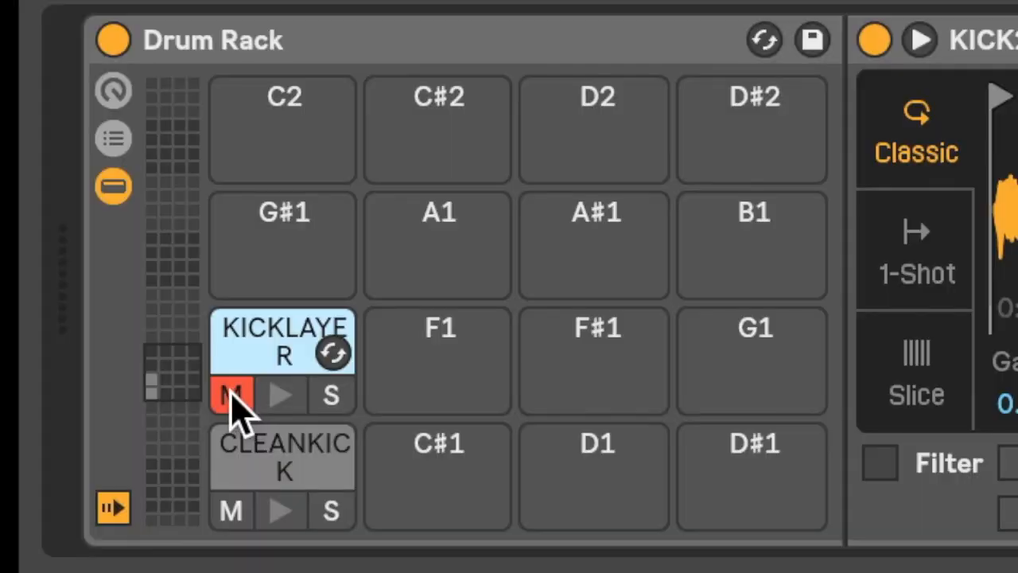
pyautogui.click(66, 544)
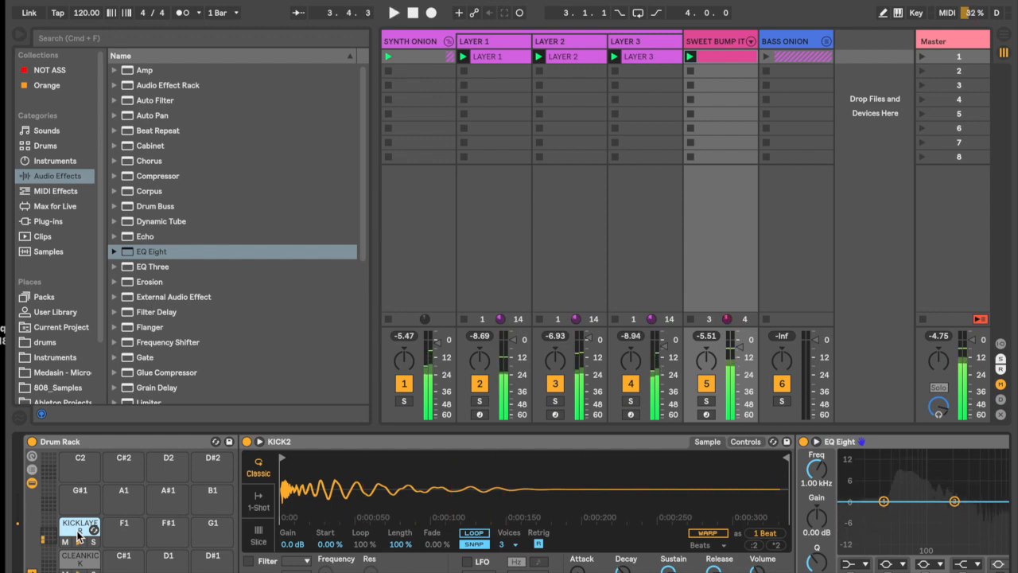
# Preview the KICKLAYER and CLEANKICK pads in the Drum Rack to compare the two kick sounds
pyautogui.click(81, 548)
pyautogui.click(81, 543)
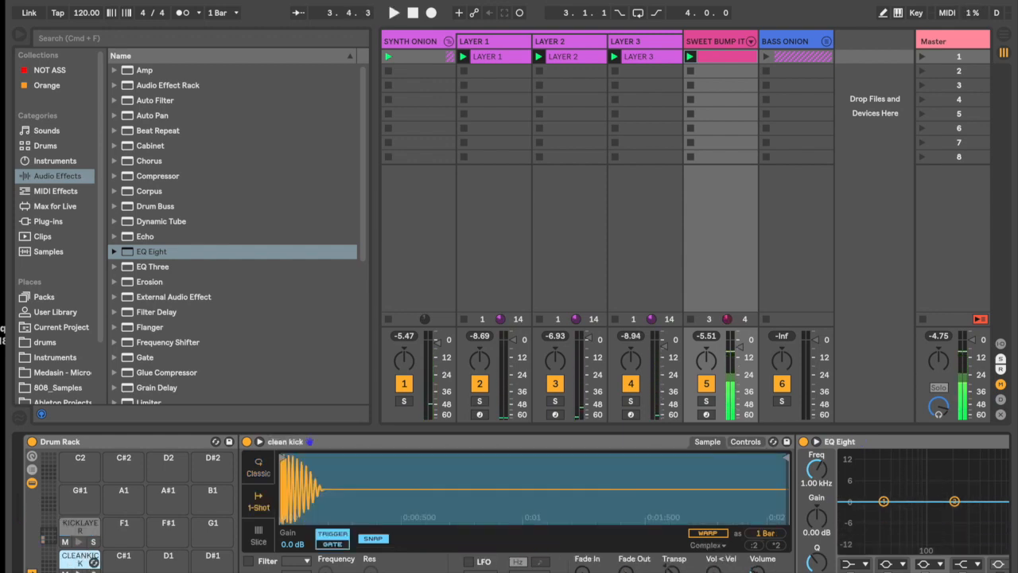
# Preview the CLEANKICK pad and examine its frequency spectrum in the enlarged EQ Eight display during playback
pyautogui.click(80, 570)
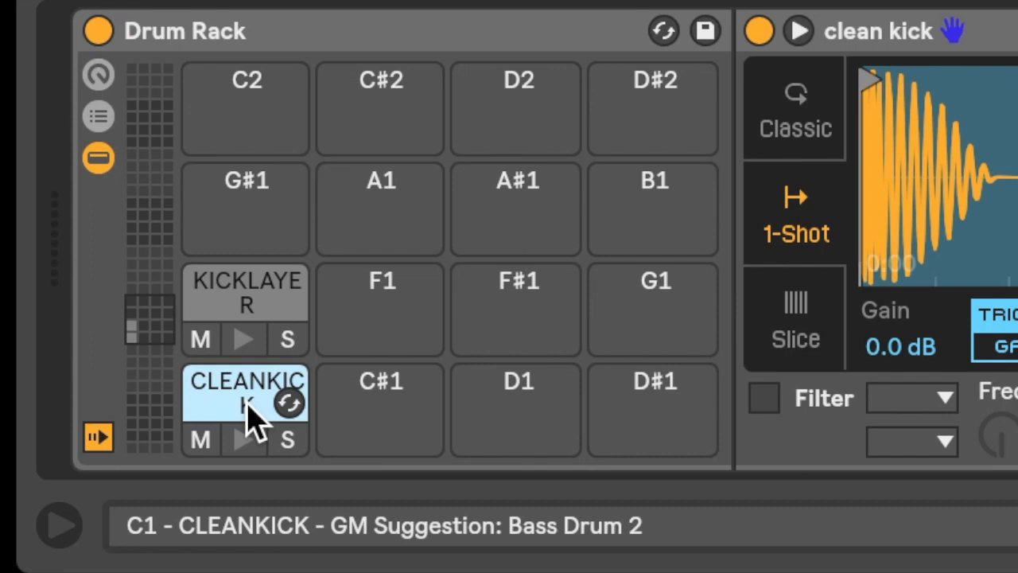
pyautogui.click(244, 436)
pyautogui.click(244, 436)
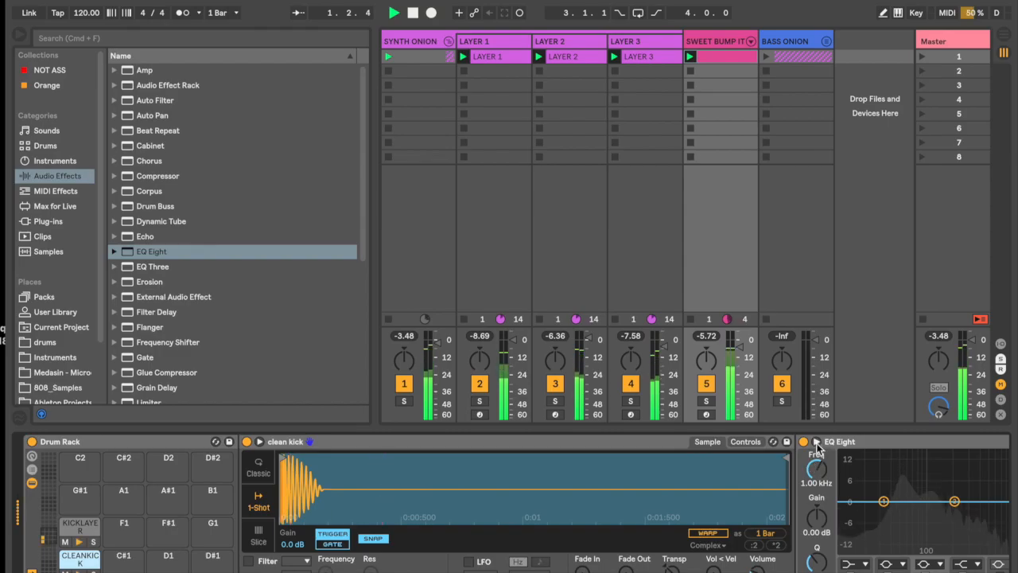
pyautogui.click(816, 442)
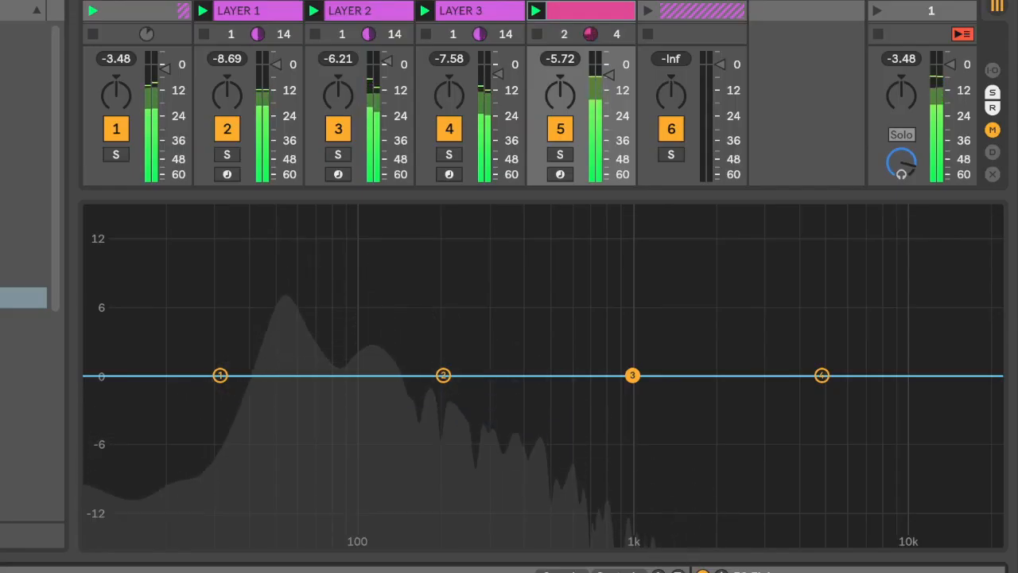
pyautogui.click(722, 572)
# Set band 1 of the KICKLAYER pad's EQ Eight to a low-cut filter at 225 Hz, using the enlarged display, and collapse it
pyautogui.click(75, 533)
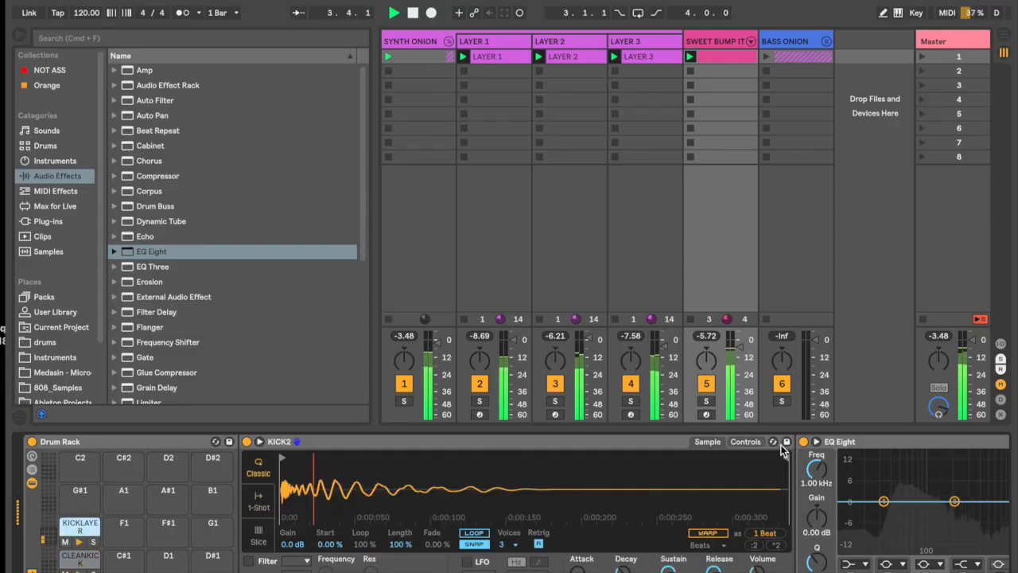
pyautogui.click(817, 442)
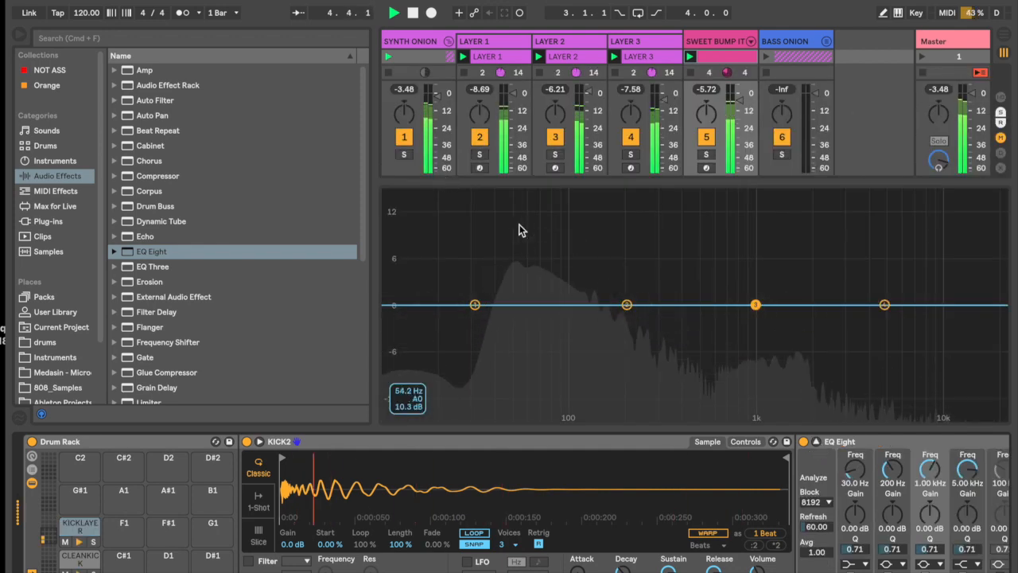
pyautogui.click(849, 563)
pyautogui.click(852, 482)
pyautogui.moveTo(854, 473); pyautogui.dragTo(855, 431)
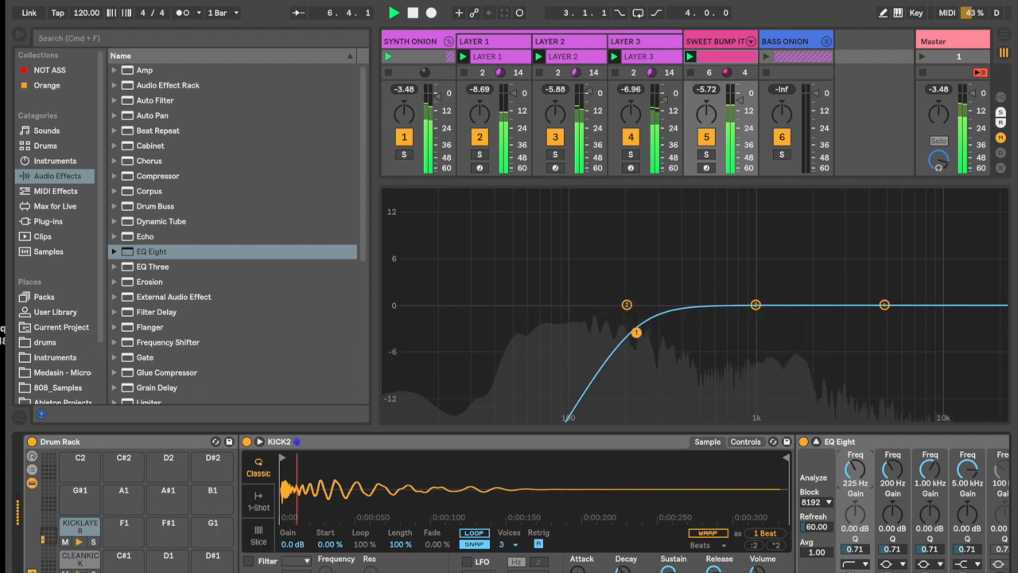
pyautogui.click(816, 442)
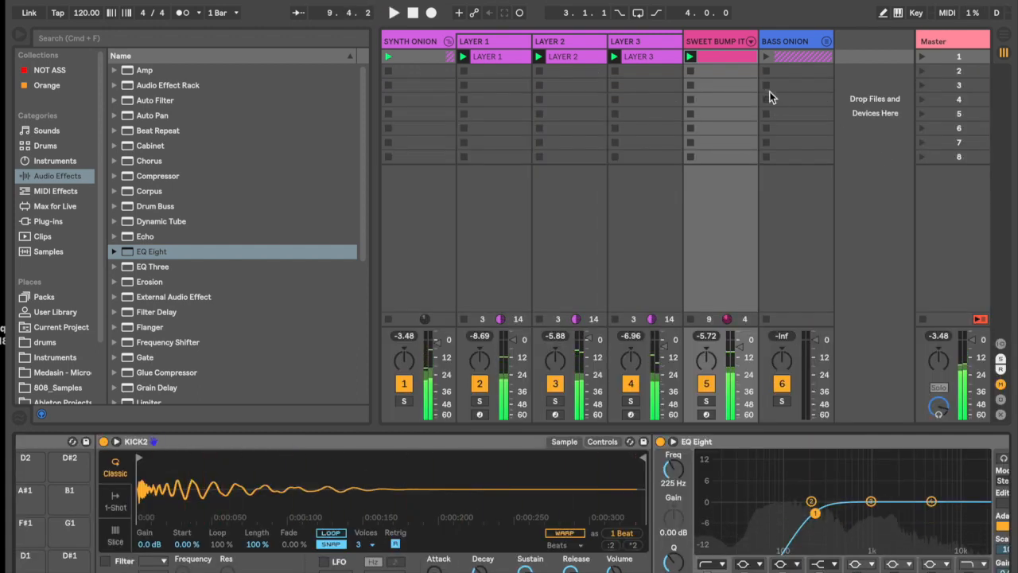
# Launch the first clip of the BASS ONION group and unfold the group to its two layer tracks
pyautogui.click(817, 58)
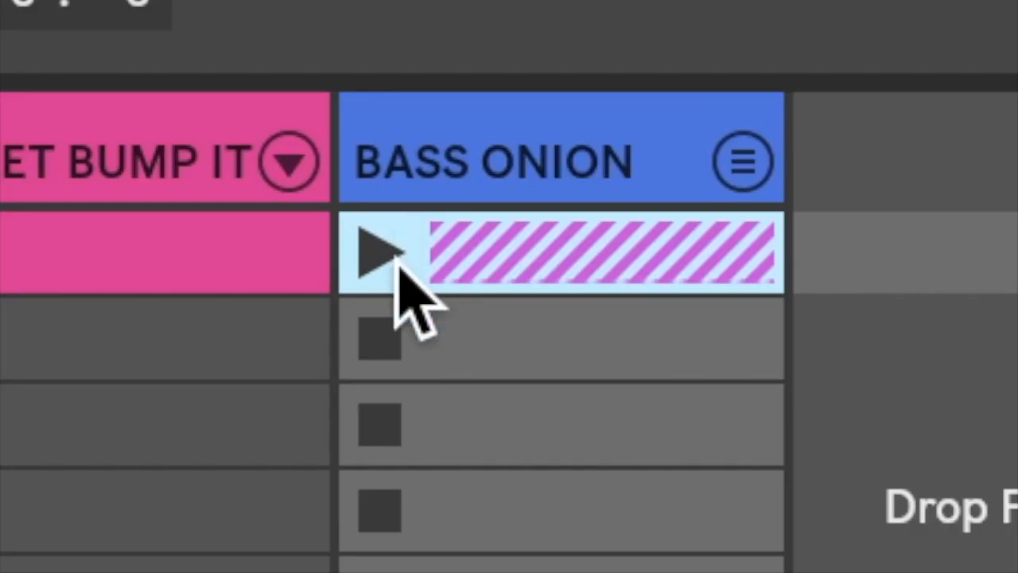
pyautogui.click(395, 255)
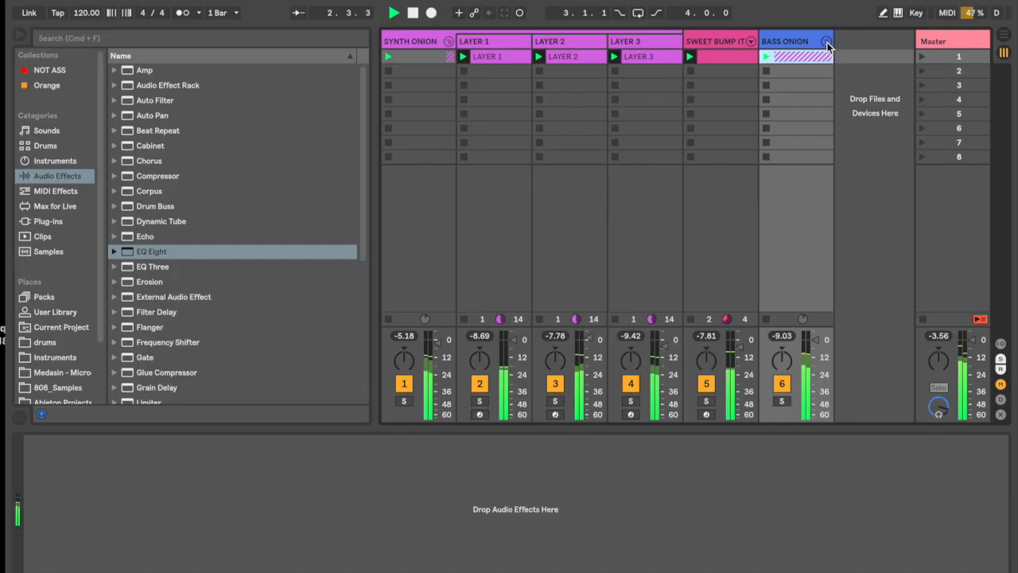
pyautogui.press('super+d')
pyautogui.press('super+d')
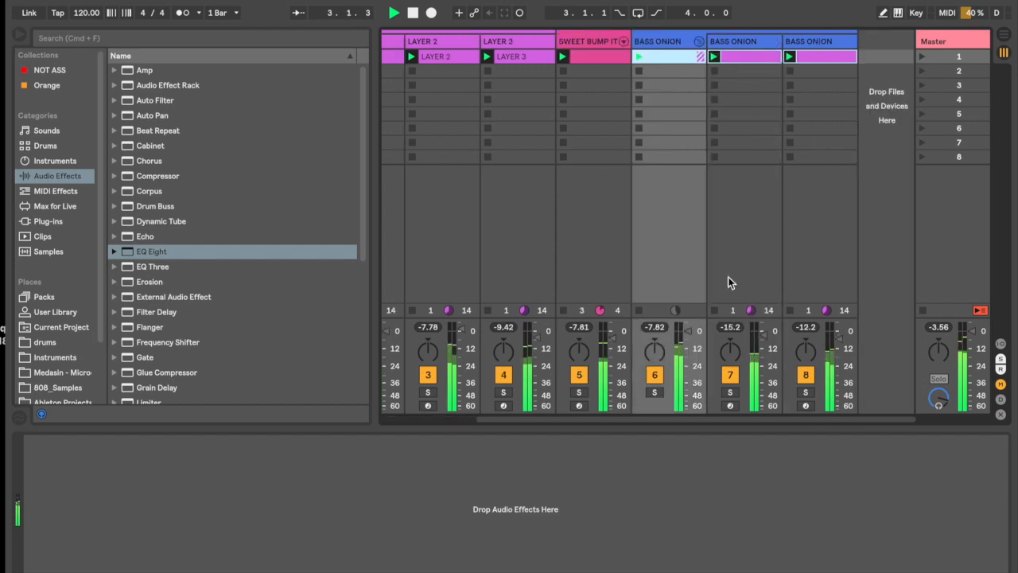
# Solo the two BASS ONION layers, tracks 7 and 8, one after the other to hear each alone
pyautogui.click(730, 392)
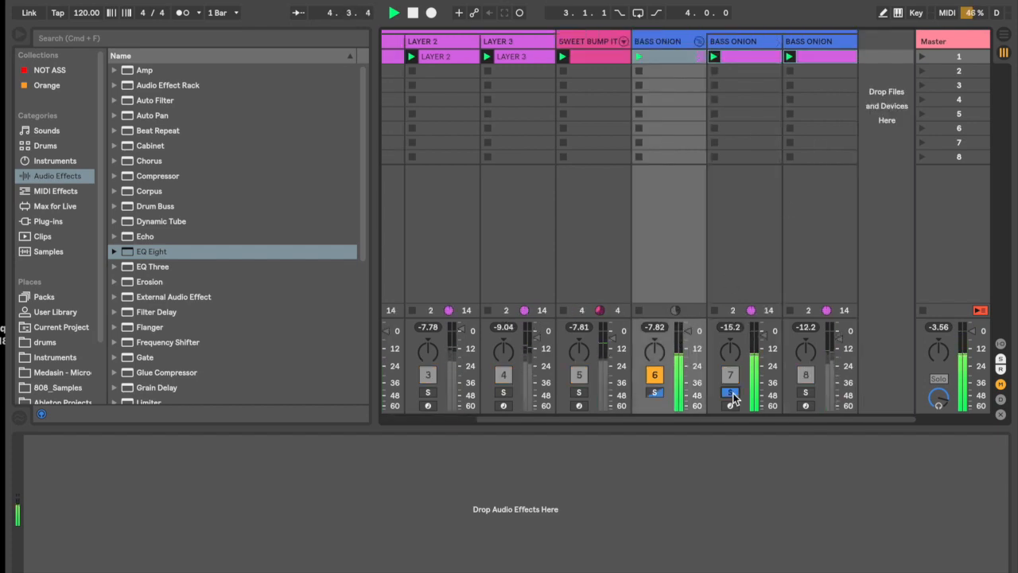
pyautogui.click(806, 392)
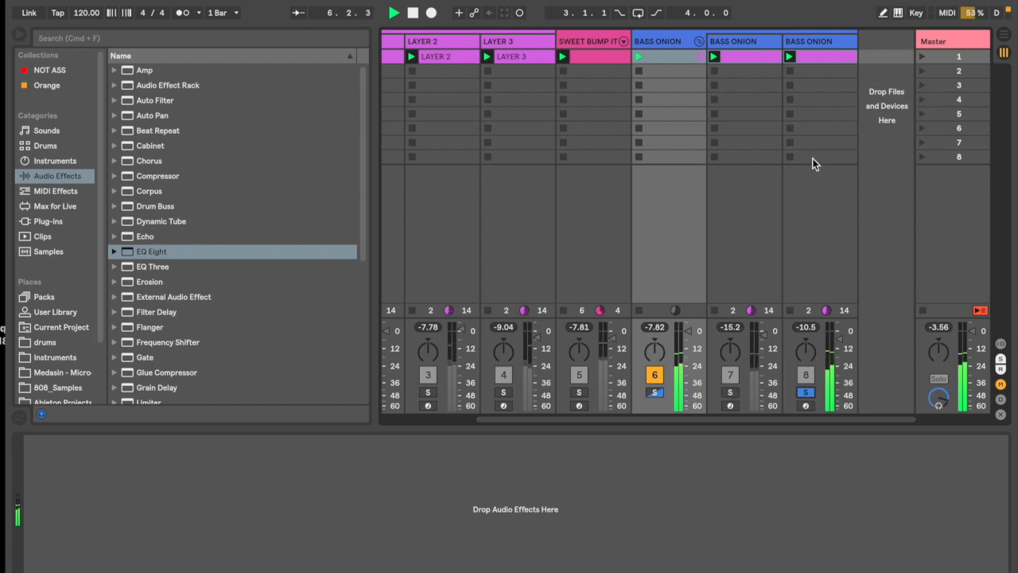
# Open Serum on BASS ONION track 8, switch OSC B off and back on to hear its contribution, and close the plug-in window
pyautogui.click(826, 57)
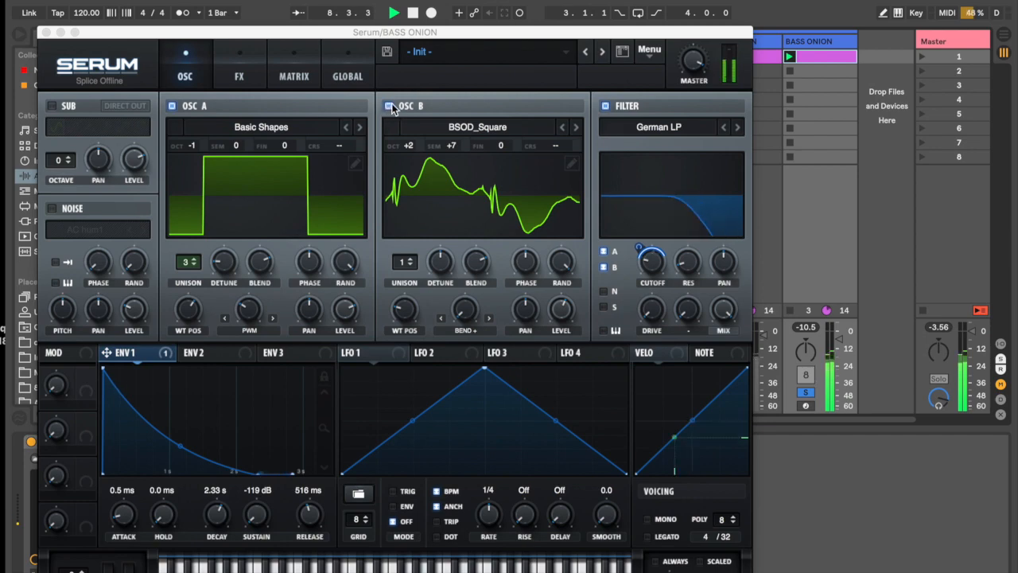
pyautogui.click(389, 106)
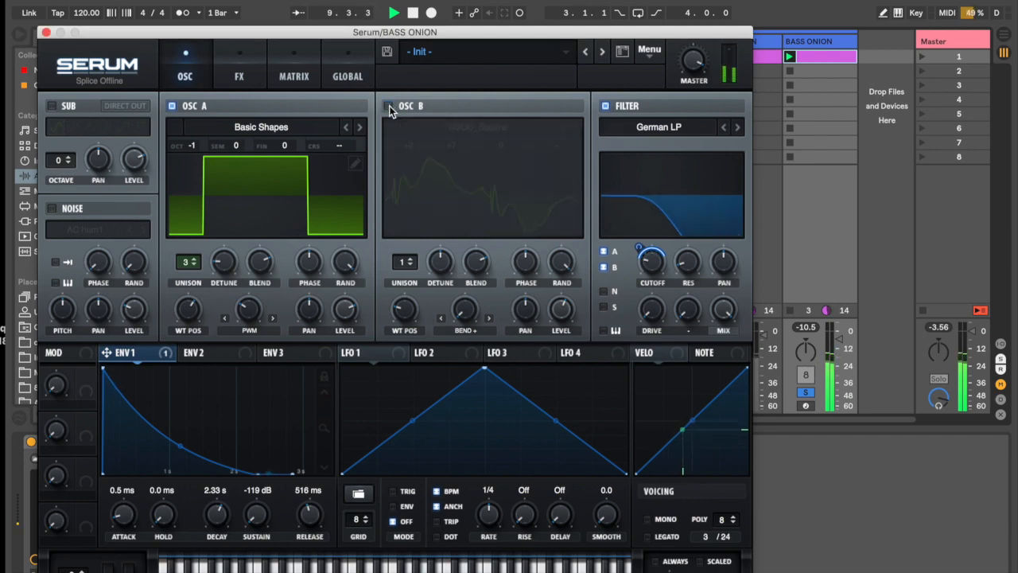
pyautogui.click(389, 106)
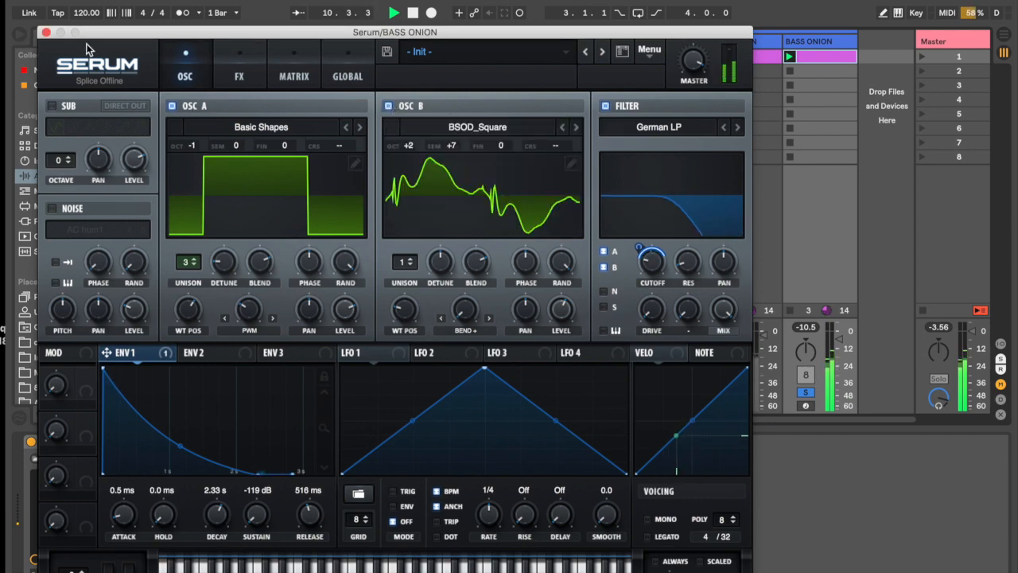
pyautogui.click(46, 33)
# Add an EQ Eight after Ping Pong Delay on BASS ONION track 8 and alternate solo between tracks 7 and 8 to compare them
pyautogui.moveTo(162, 257); pyautogui.dragTo(676, 497)
pyautogui.click(730, 392)
pyautogui.click(806, 393)
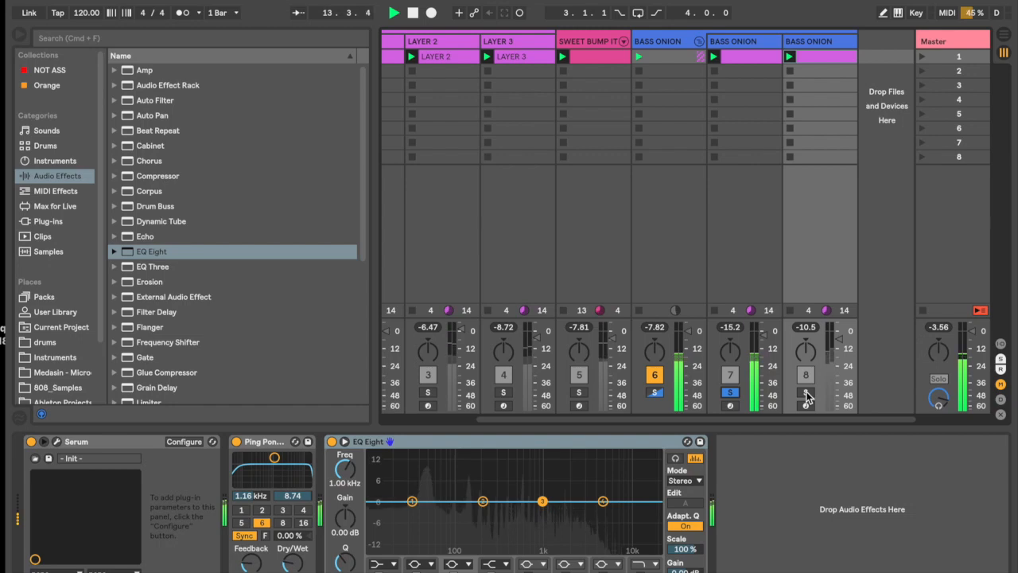
pyautogui.click(805, 393)
# Set band 1 of track 8's EQ Eight to a low-cut filter at 147 Hz and clear the BASS ONION group's solo
pyautogui.click(386, 564)
pyautogui.click(384, 483)
pyautogui.moveTo(412, 513); pyautogui.dragTo(488, 513)
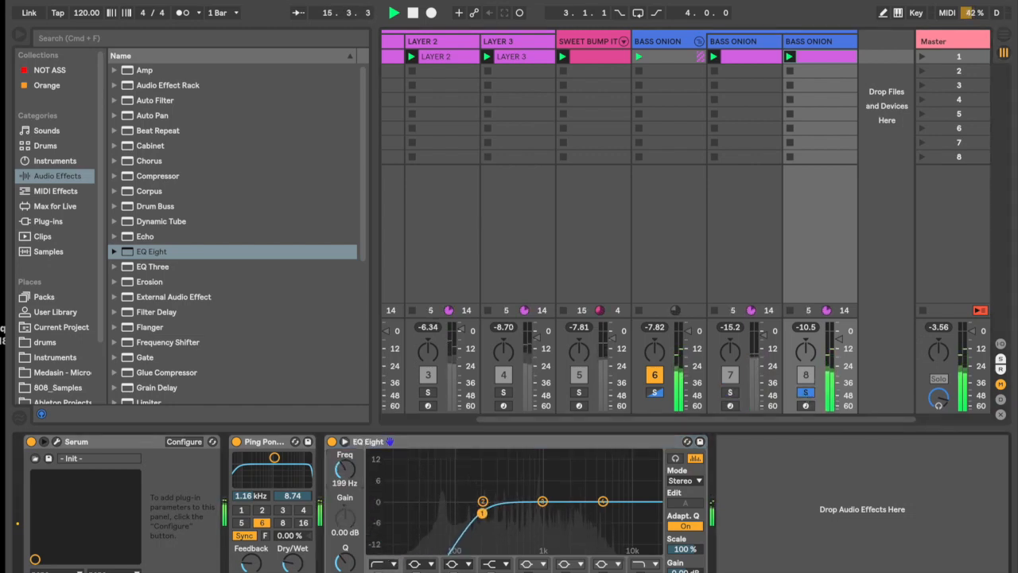
pyautogui.click(653, 392)
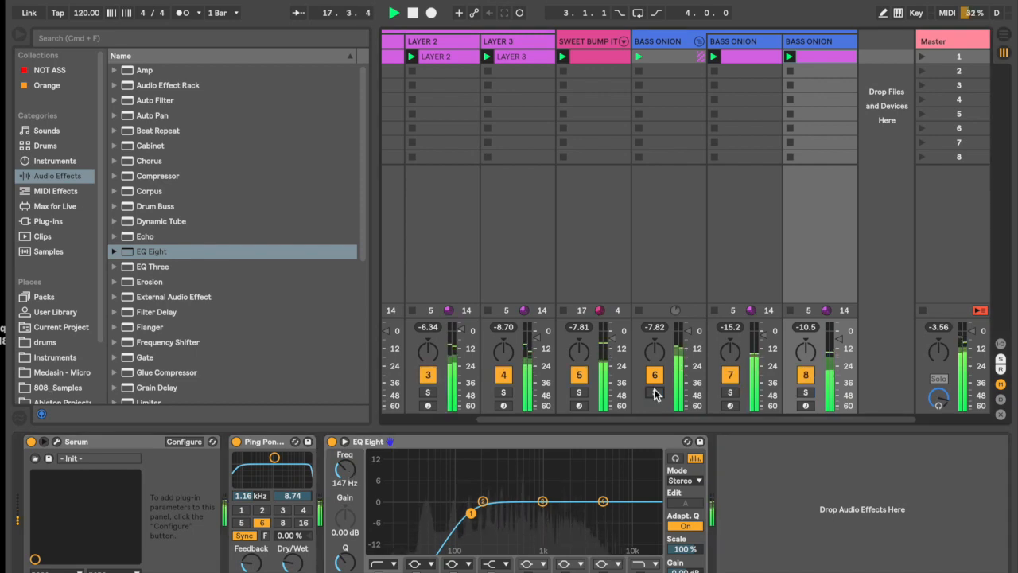